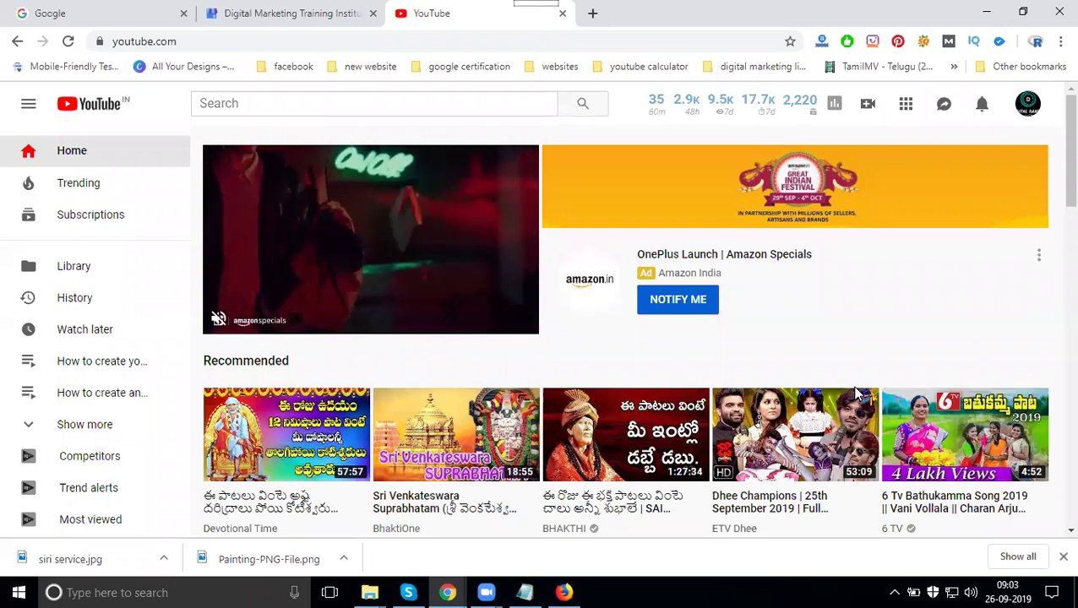
# Open the account's own YouTube channel in a new tab and copy its channel URL without the view_as parameter.
pyautogui.click(1030, 113)
pyautogui.middleClick(847, 175)
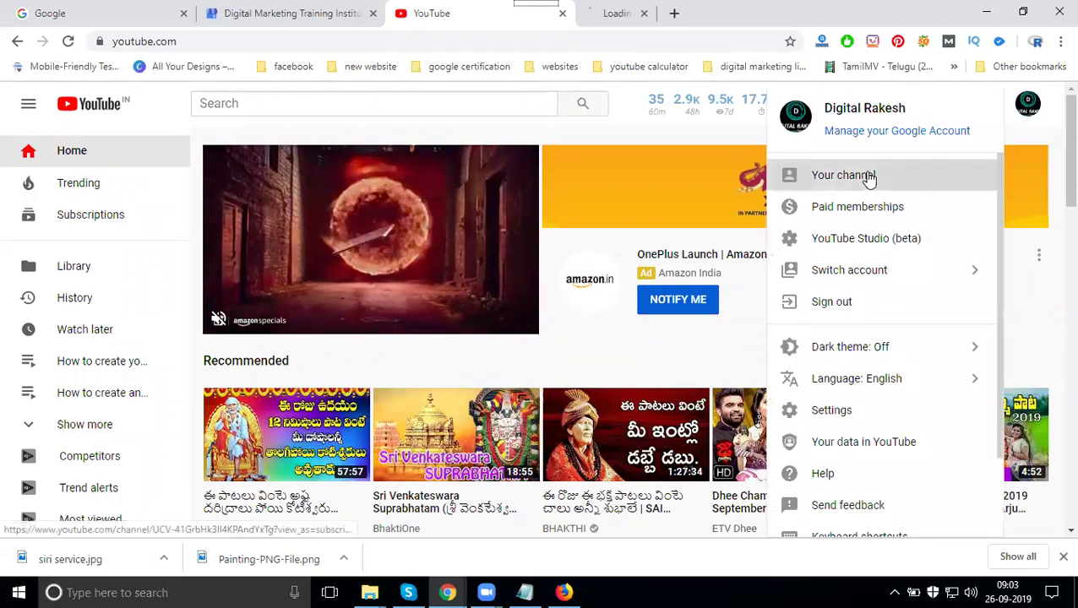
pyautogui.click(663, 19)
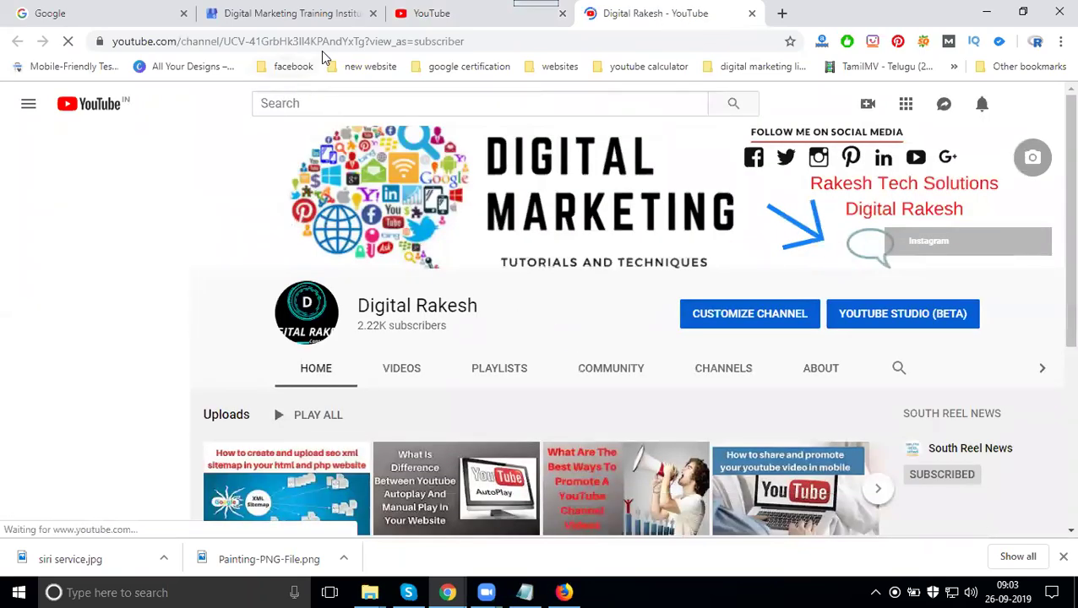
pyautogui.moveTo(368, 41); pyautogui.dragTo(97, 40)
pyautogui.hotkey('ctrl', 'c')
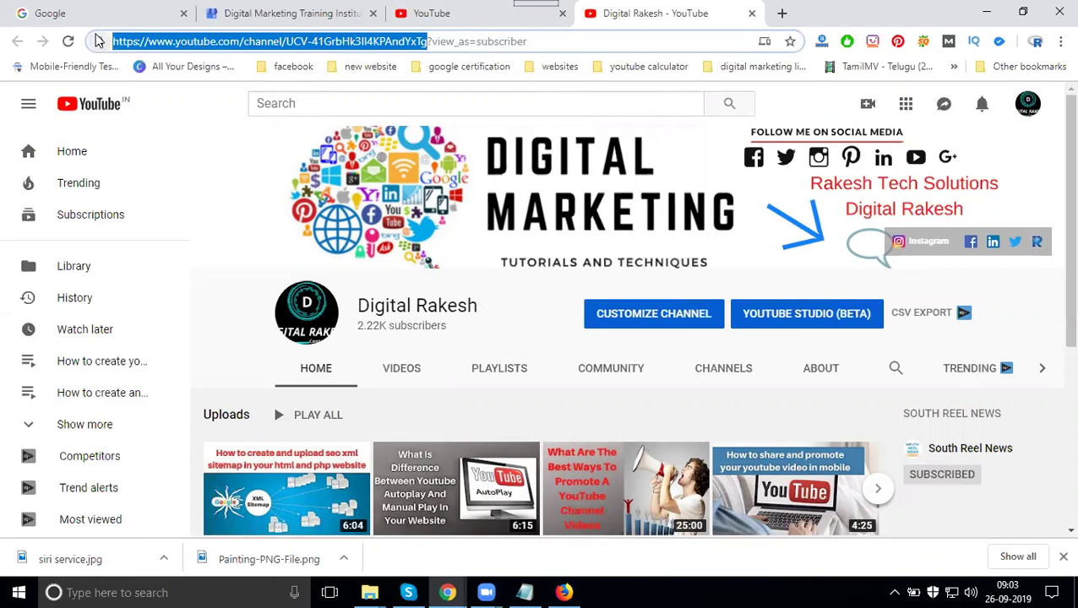
# Start a What's New post in Google My Business reading "Digital Marketing Training Free Video Tutorial 2019".
pyautogui.click(227, 10)
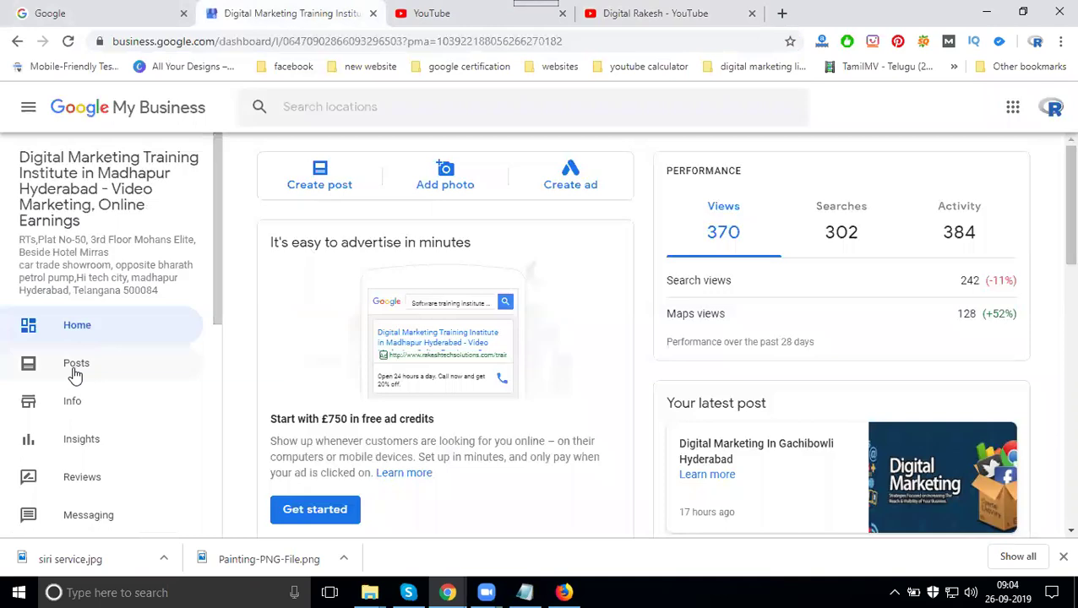
pyautogui.click(74, 374)
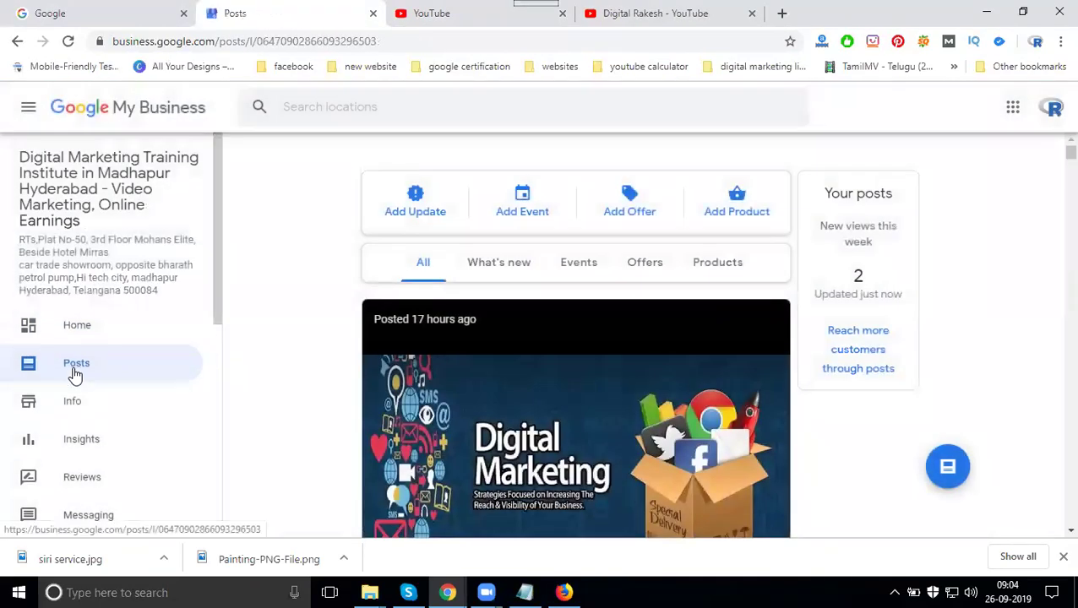
pyautogui.click(947, 470)
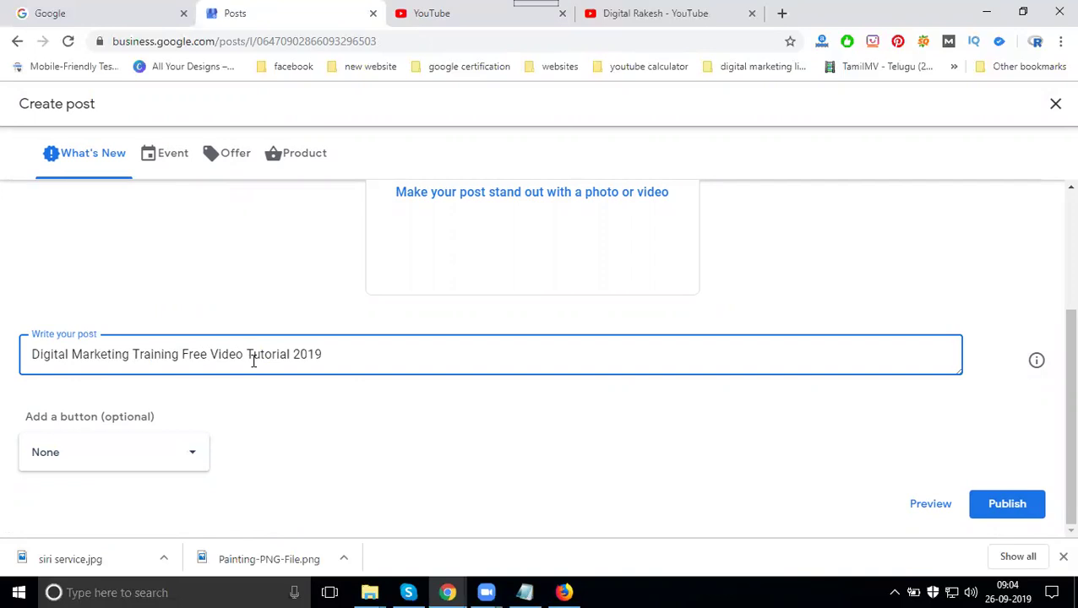
# Add a Learn more button to the post and link it to the copied YouTube channel URL.
pyautogui.click(137, 459)
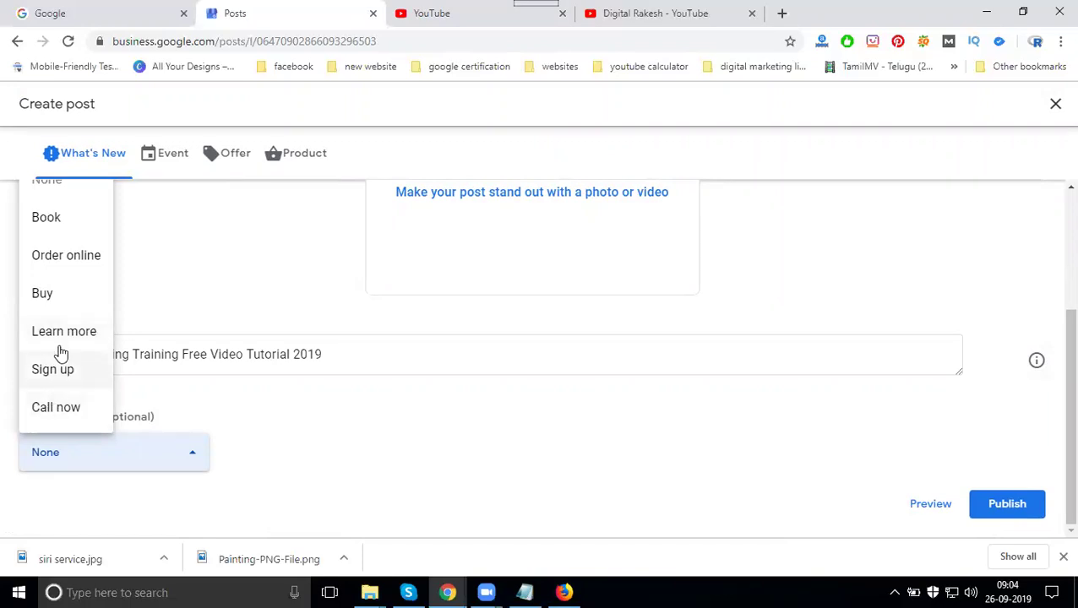
pyautogui.click(64, 333)
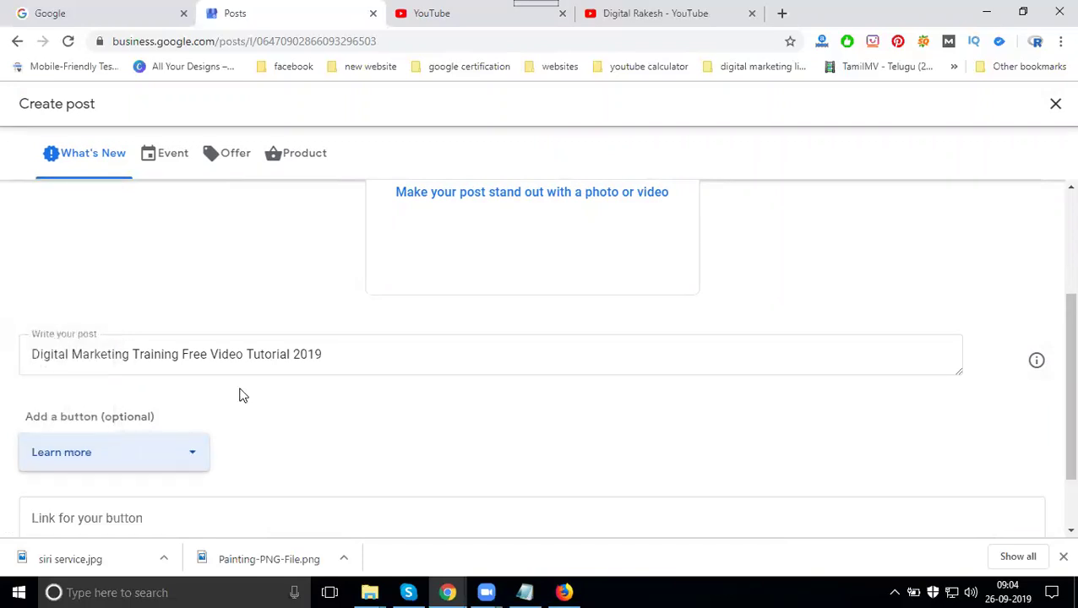
pyautogui.scroll(-1, 241, 397)
pyautogui.click(161, 441)
pyautogui.hotkey('ctrl', 'v')
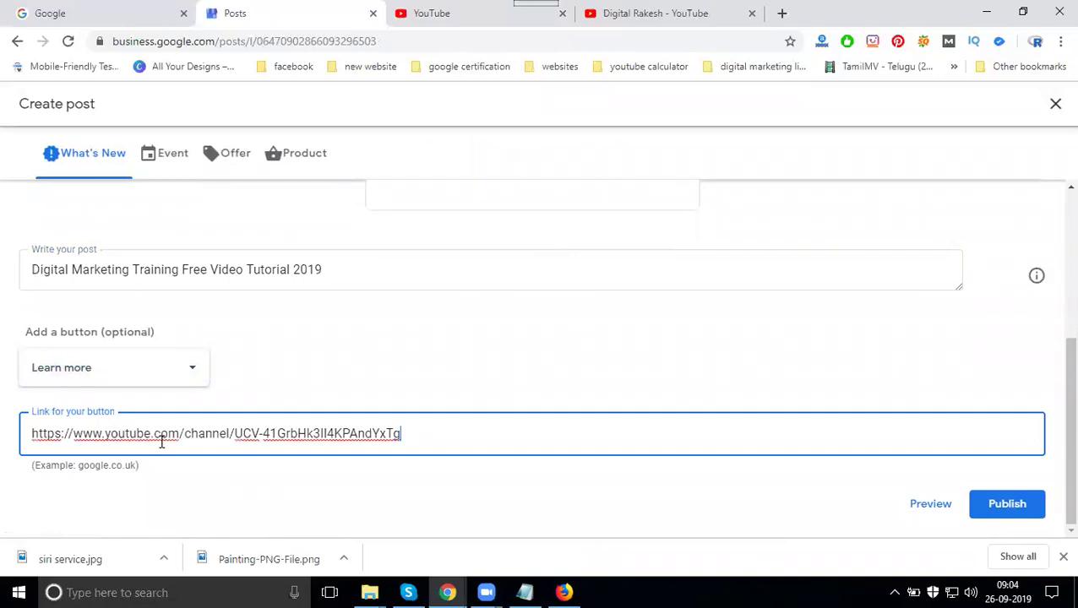
# Choose the digital marketing free video tutorials image for the post from the rts training folder under RTS COntent 2019 on drive D.
pyautogui.scroll(3, 520, 390)
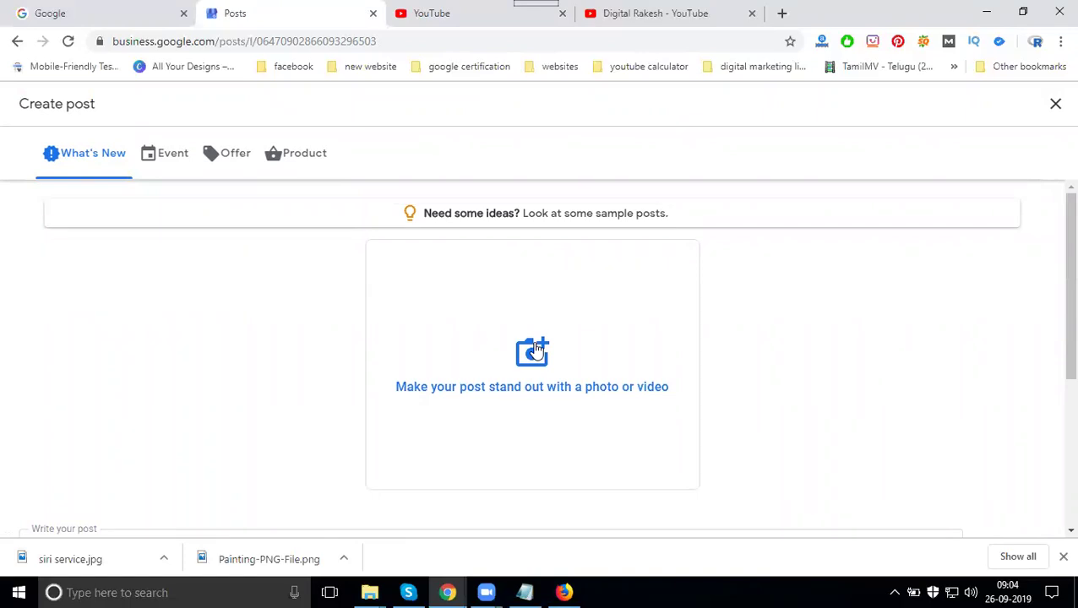
pyautogui.click(534, 351)
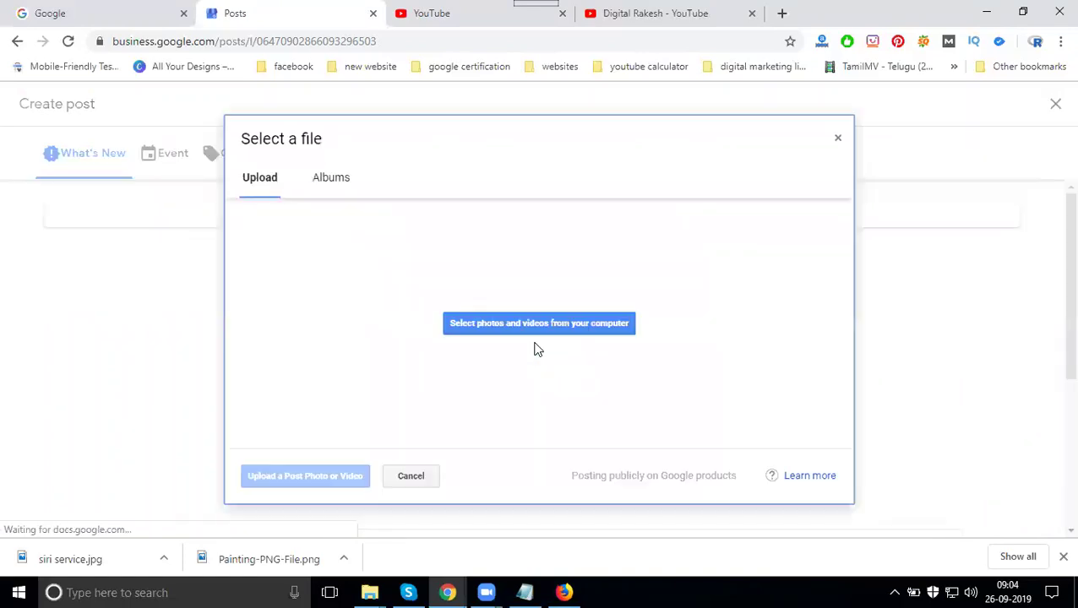
pyautogui.click(534, 349)
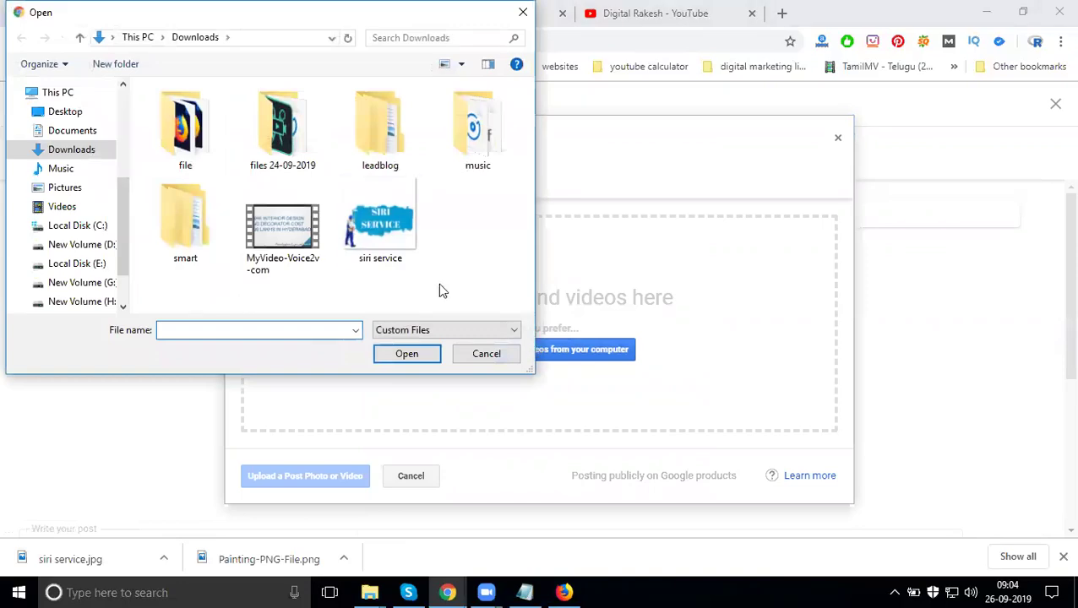
pyautogui.click(77, 264)
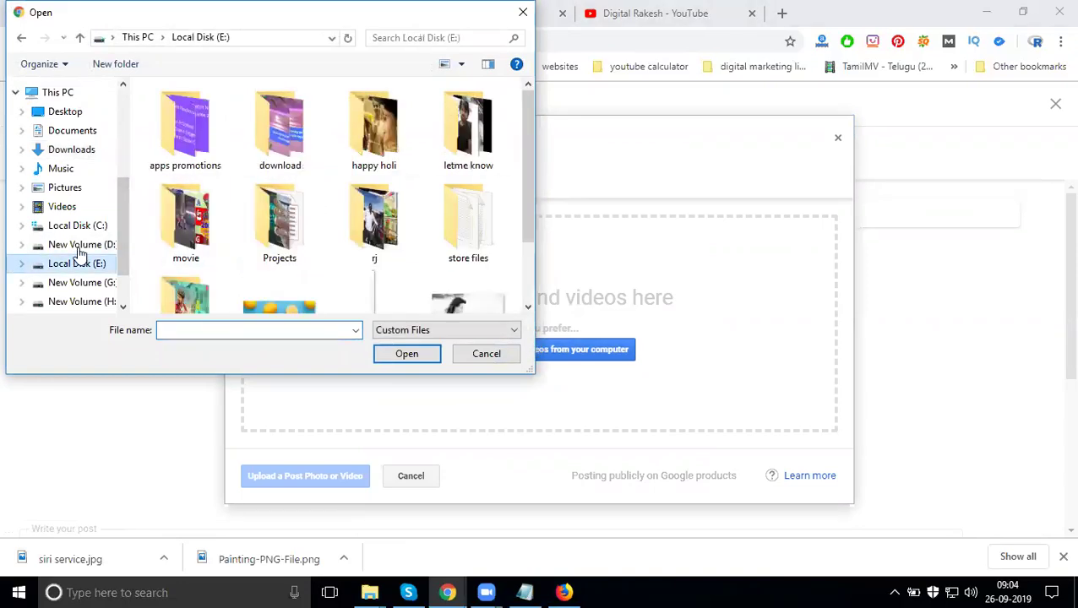
pyautogui.click(79, 245)
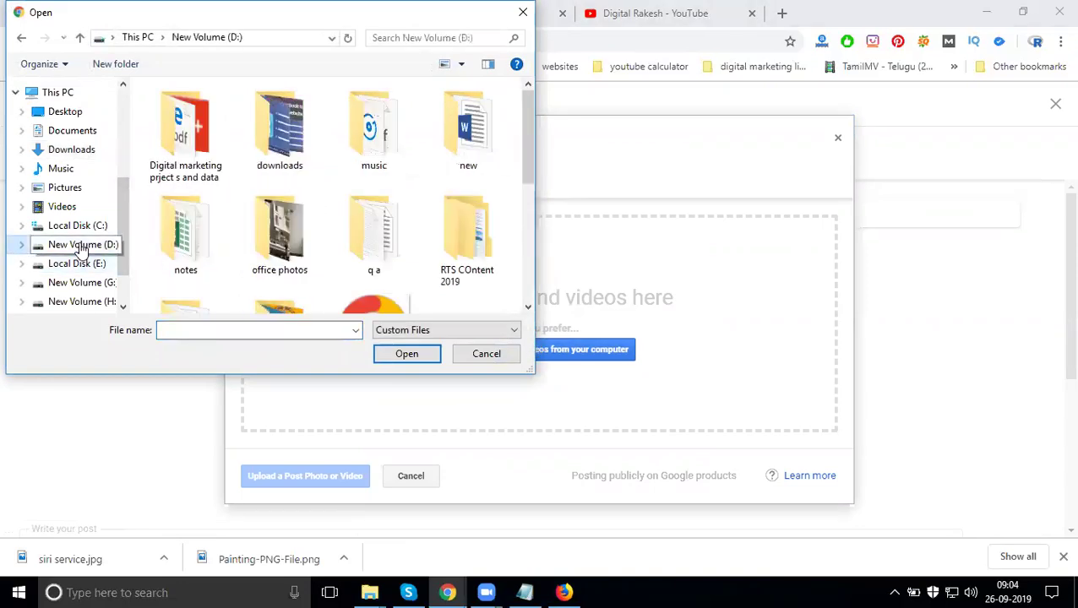
pyautogui.doubleClick(434, 255)
pyautogui.doubleClick(229, 175)
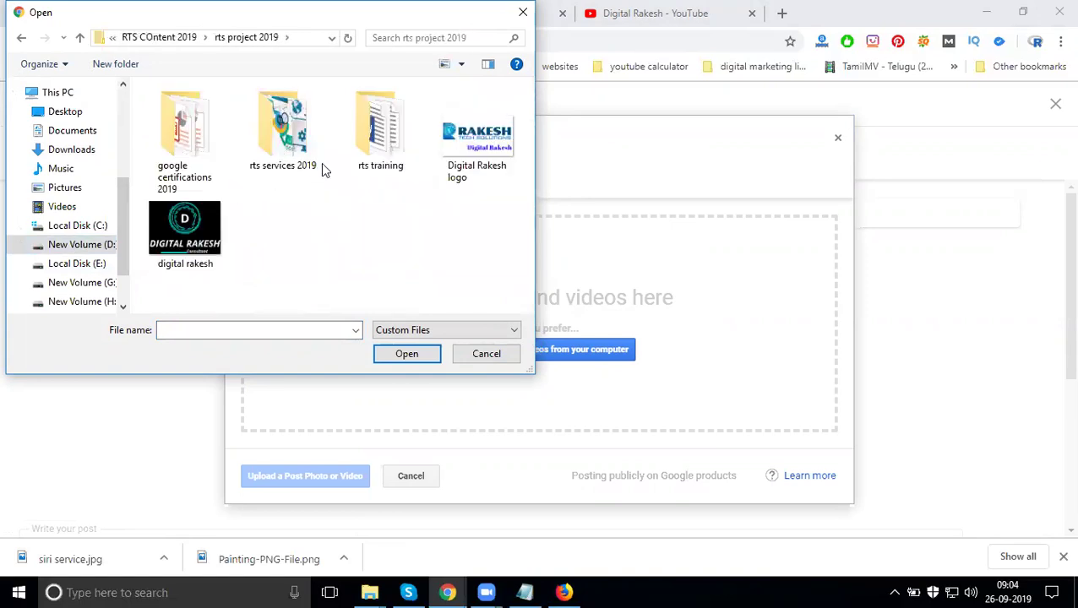
pyautogui.doubleClick(370, 150)
pyautogui.click(368, 260)
pyautogui.doubleClick(368, 260)
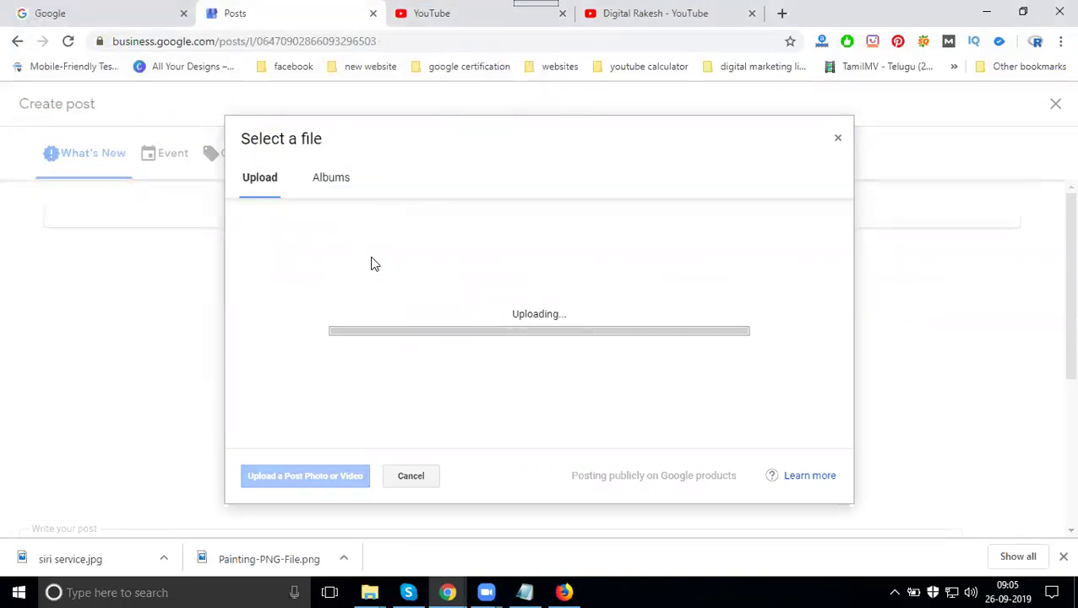
# Enlarge the crop area of the chosen image and upload it as the post photo.
pyautogui.click(400, 459)
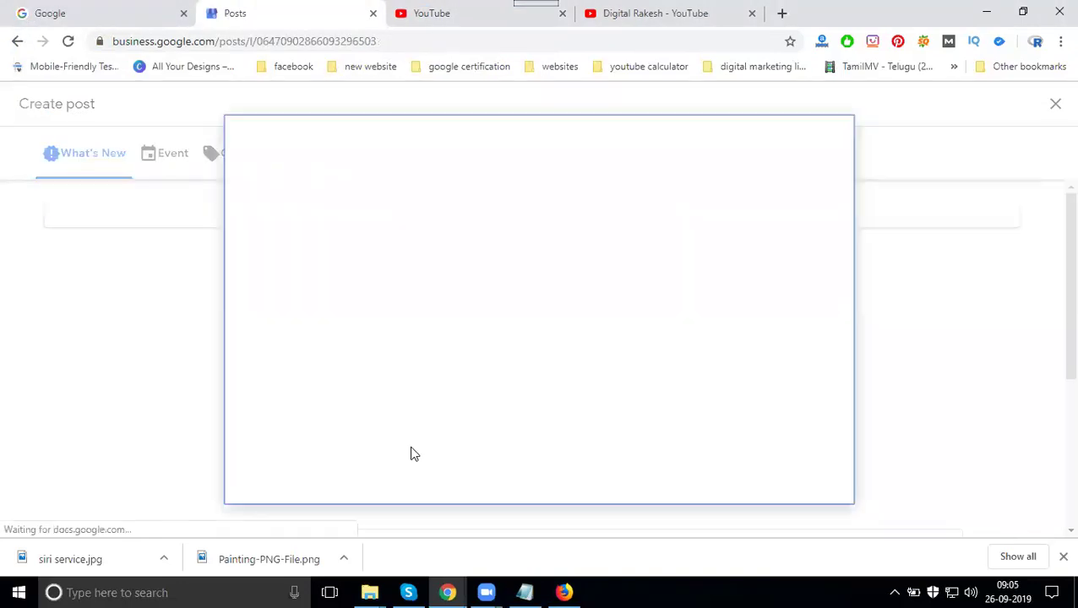
pyautogui.moveTo(419, 409); pyautogui.dragTo(334, 421)
pyautogui.moveTo(660, 406); pyautogui.dragTo(713, 442)
pyautogui.click(291, 474)
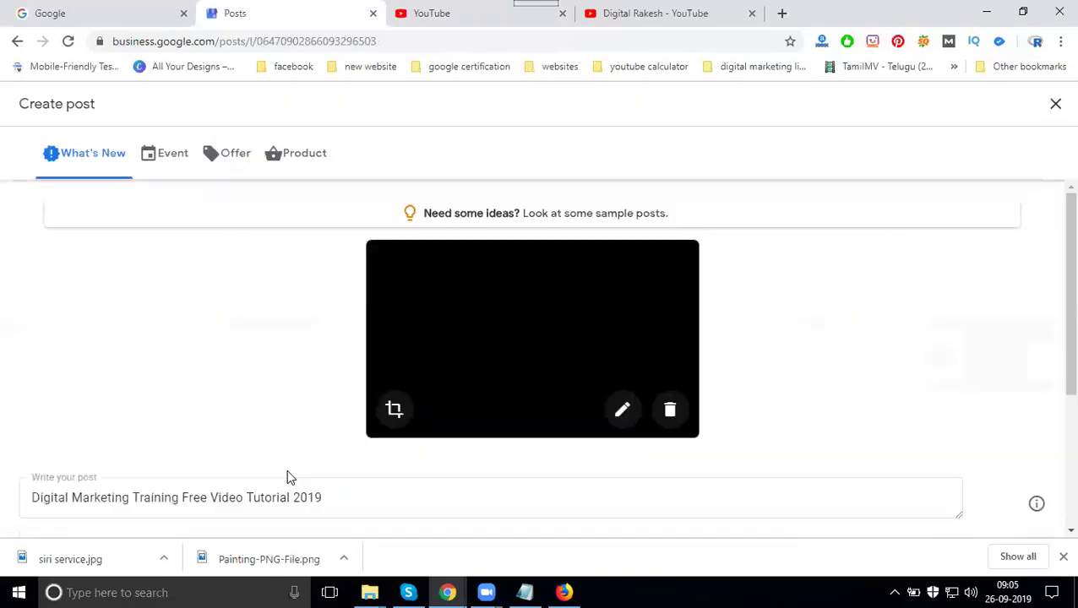
# Publish the post and dismiss the notice about it being live.
pyautogui.scroll(-3, 258, 366)
pyautogui.click(1011, 514)
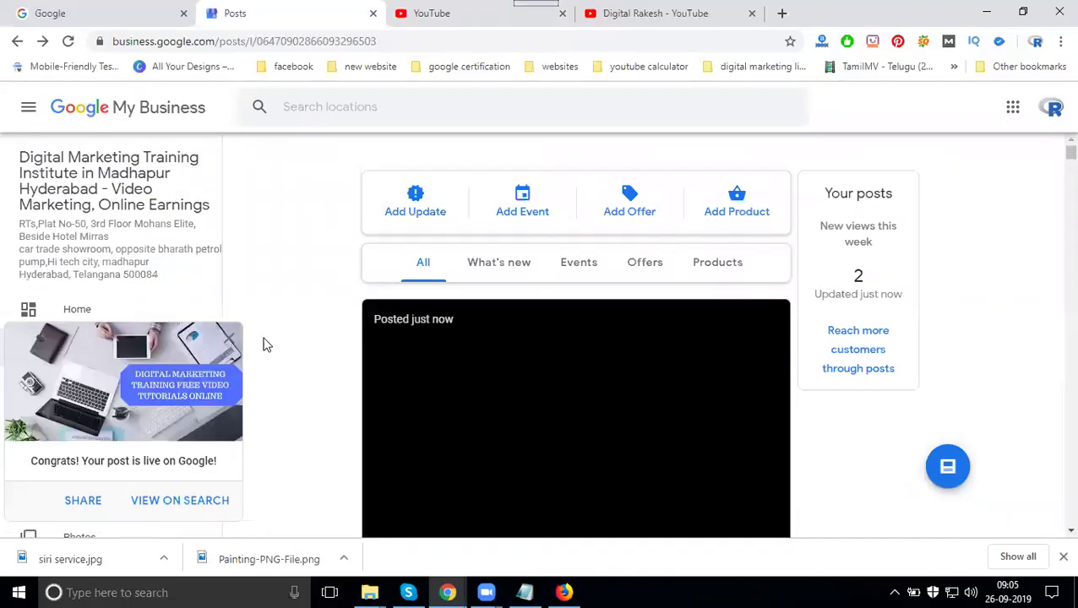
pyautogui.click(231, 338)
# Test the Learn more button of the newly published post, look through the linked YouTube channel, and return to the posts page.
pyautogui.scroll(-3, 743, 300)
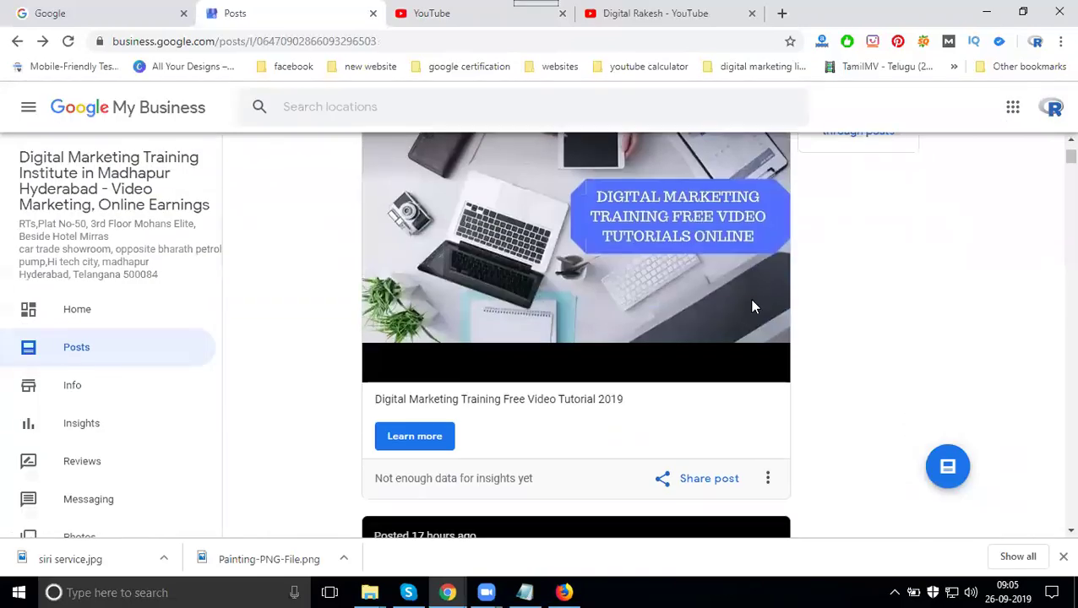
pyautogui.click(403, 438)
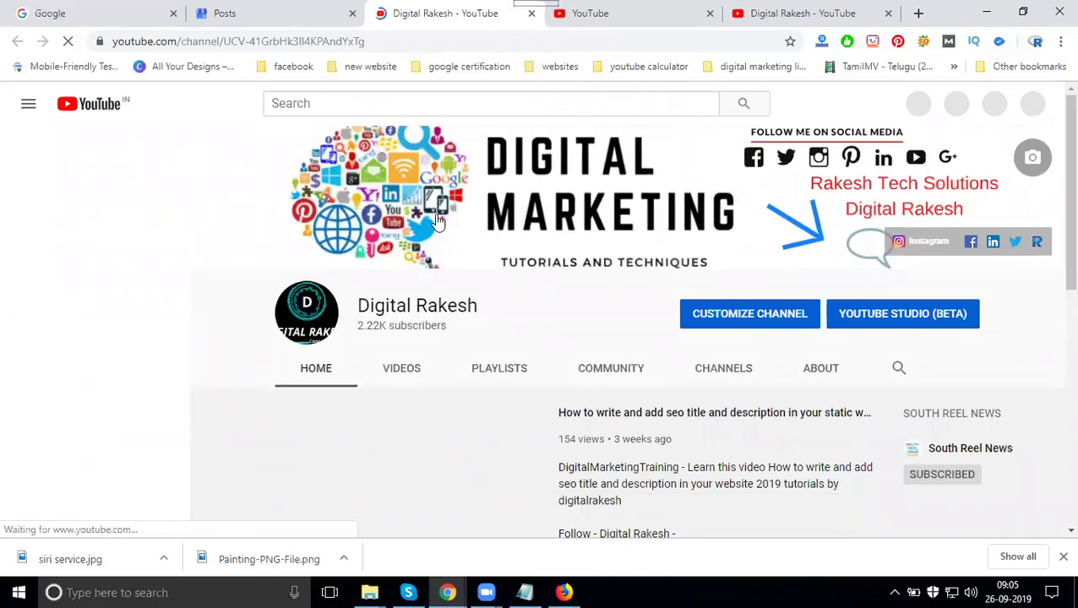
pyautogui.scroll(-3, 404, 332)
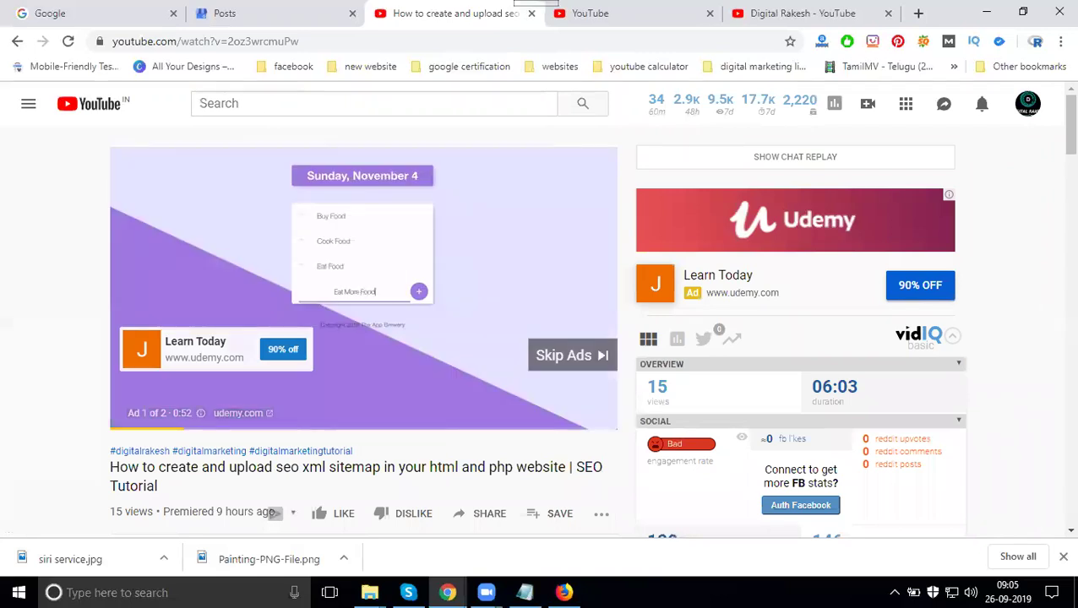
pyautogui.click(291, 9)
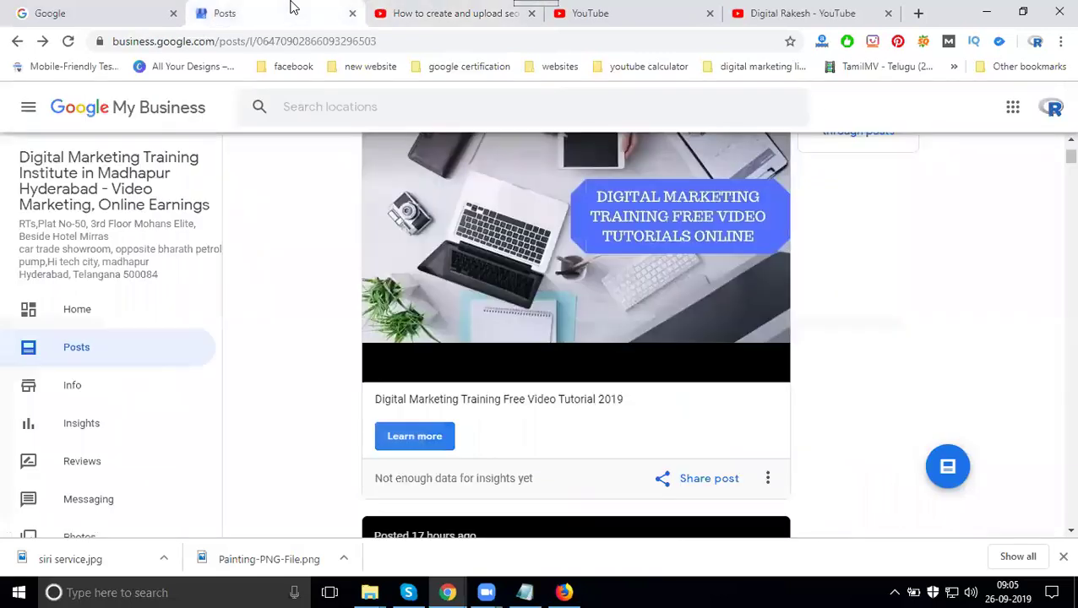
# Search Google for "rakesh tech solutions" and find the posts section in the business panel.
pyautogui.click(89, 12)
pyautogui.write('rakesh tech solutions')
pyautogui.press('Return')
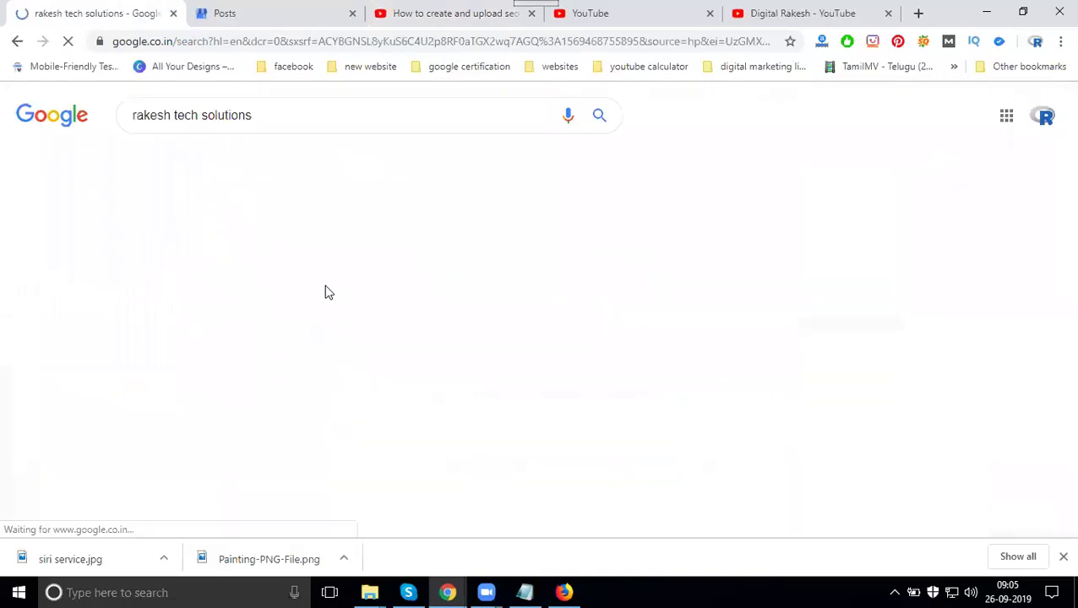
pyautogui.scroll(-7, 856, 365)
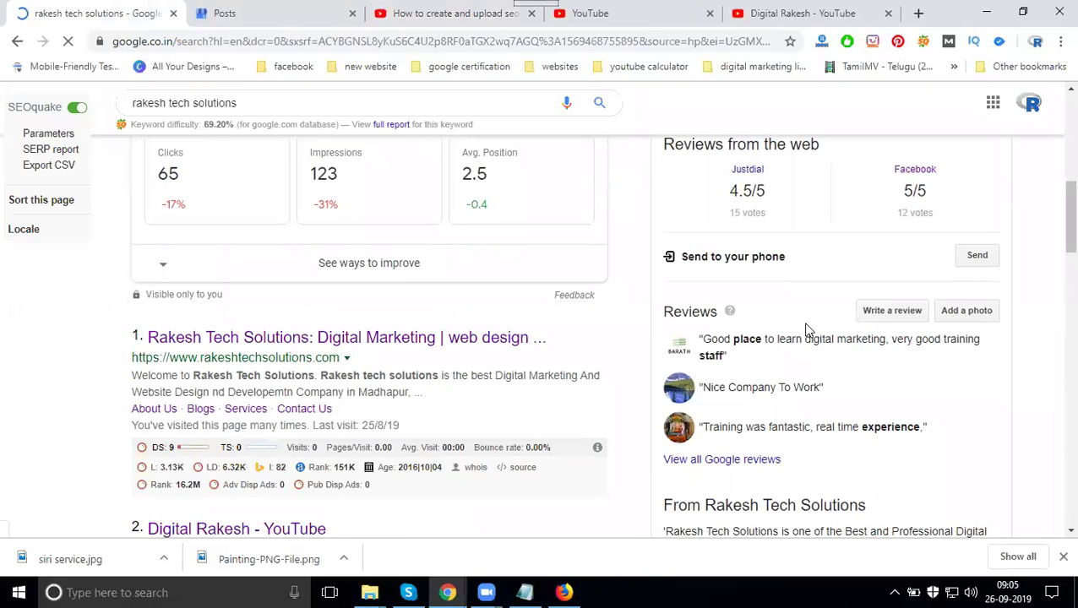
pyautogui.scroll(-6, 811, 338)
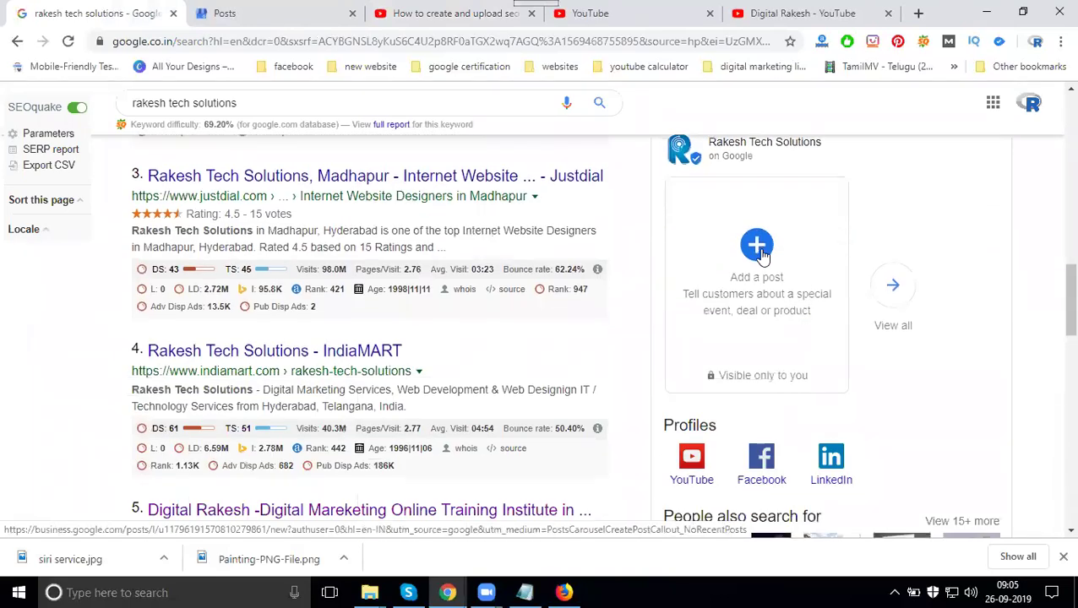
# View all of the business's posts, check where the web hosting post's Sign up button leads, and return to the posts.
pyautogui.click(892, 287)
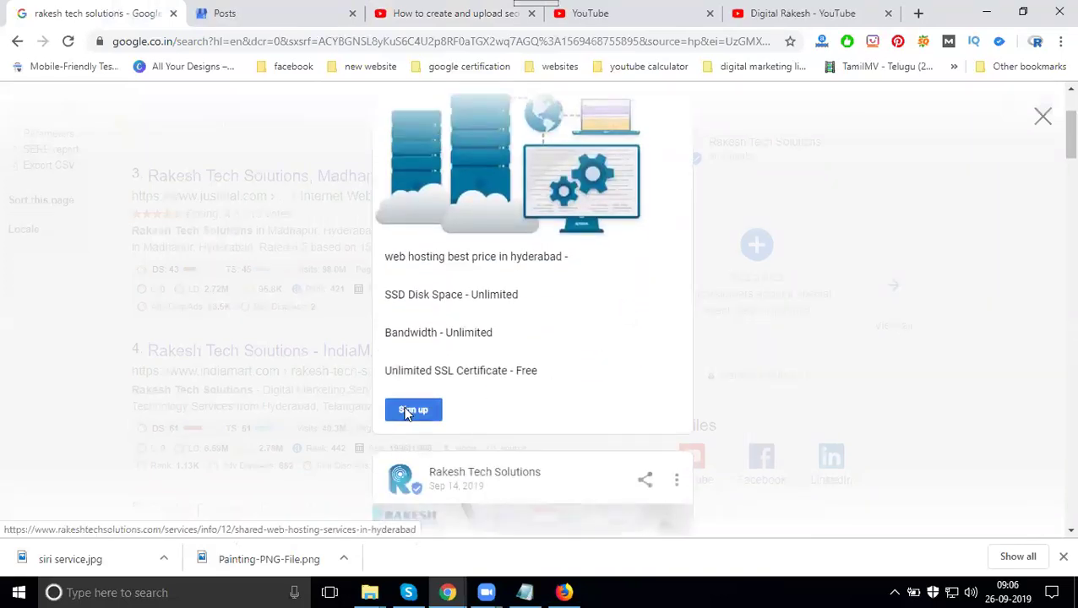
pyautogui.click(418, 412)
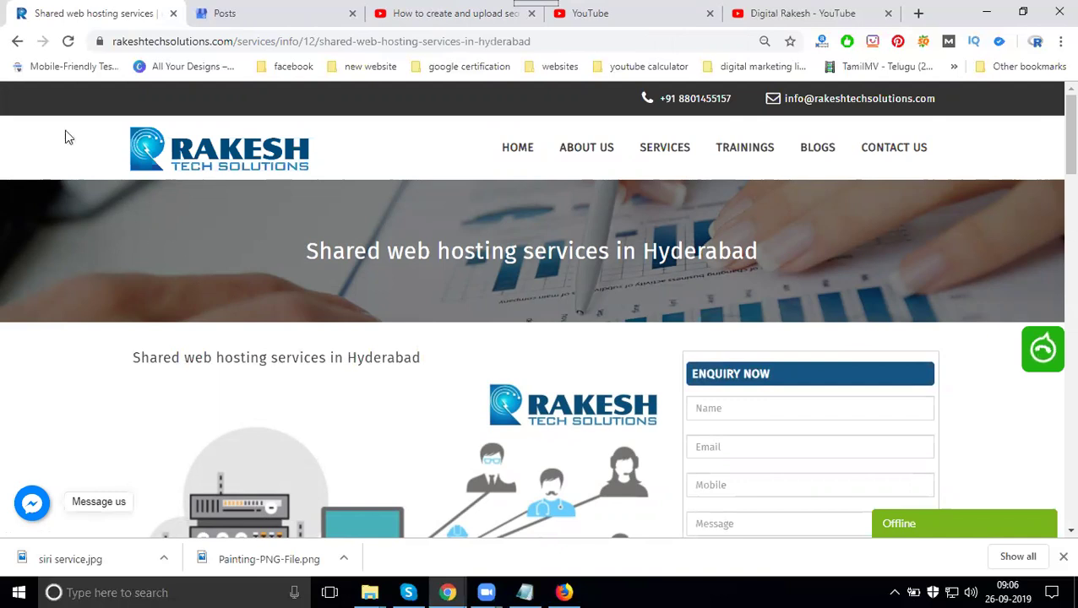
pyautogui.click(13, 43)
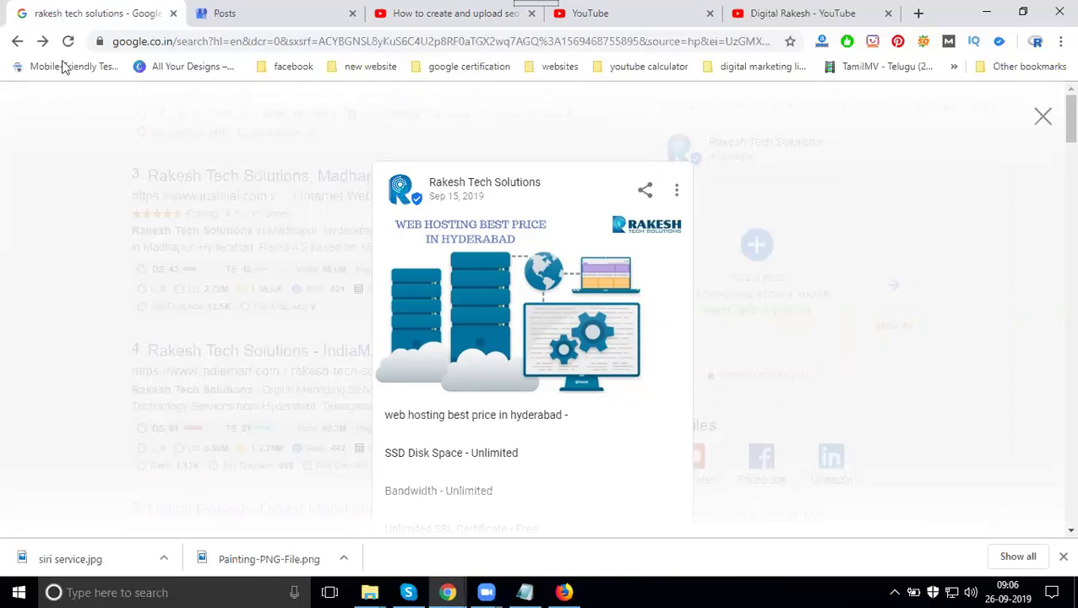
# Open a new Google My Business post and examine the fields of the What's New, Event, Offer and Product post types.
pyautogui.click(221, 15)
pyautogui.scroll(1, 728, 385)
pyautogui.click(948, 466)
pyautogui.click(168, 156)
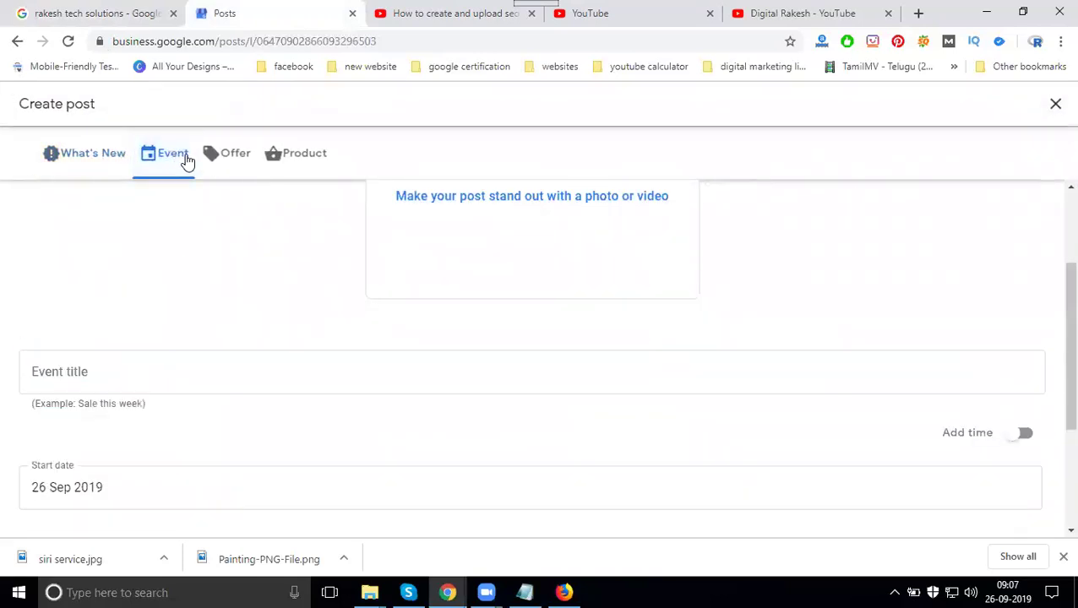
pyautogui.click(233, 159)
pyautogui.click(301, 159)
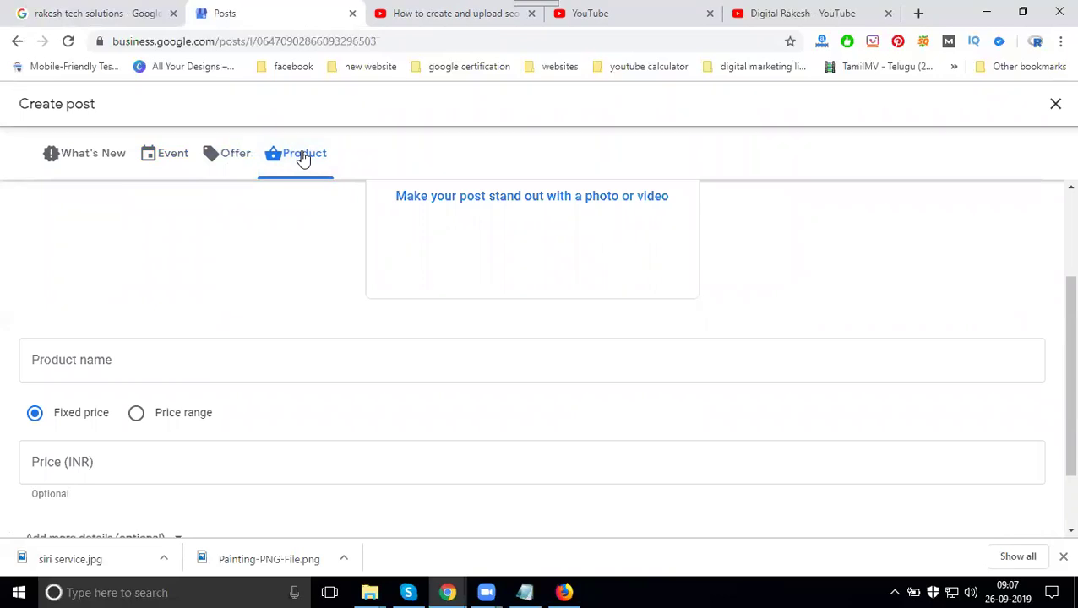
pyautogui.click(85, 158)
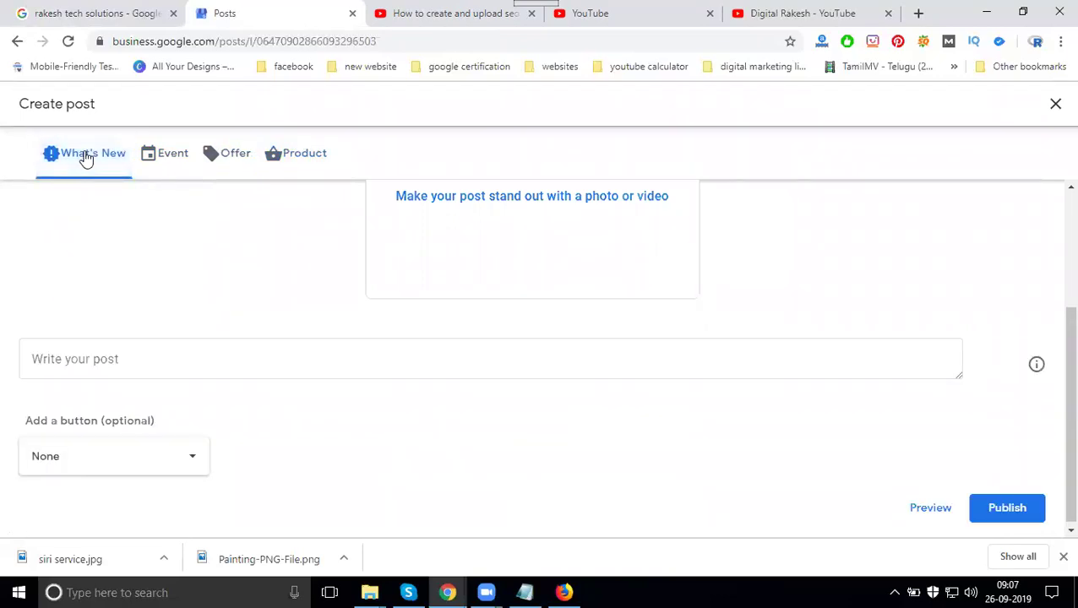
pyautogui.click(153, 159)
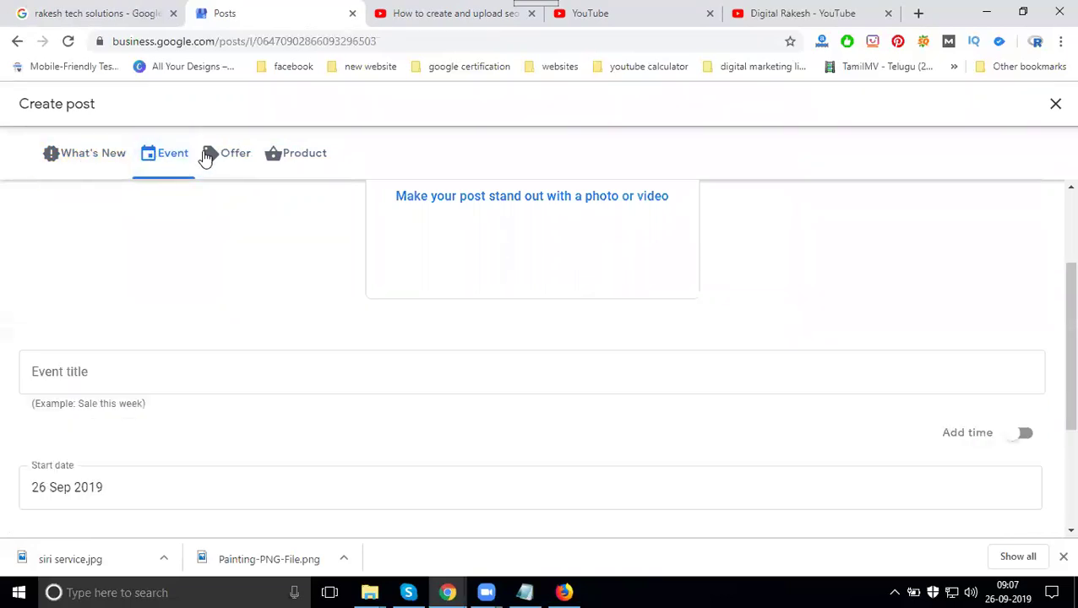
pyautogui.click(211, 157)
pyautogui.click(299, 160)
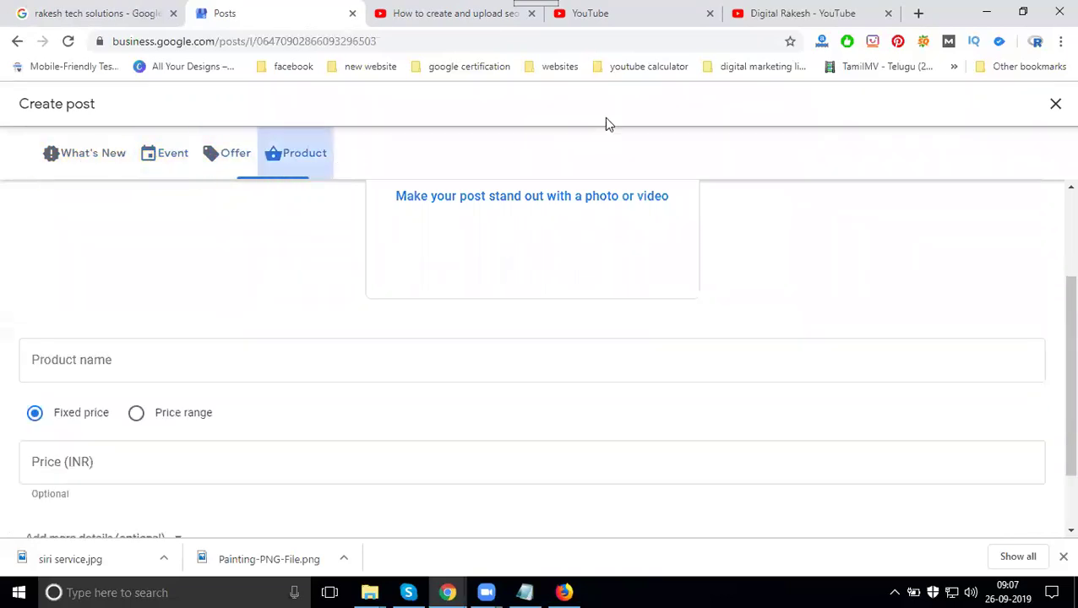
# Open southreelnews.com in a new tab.
pyautogui.click(919, 14)
pyautogui.write('s')
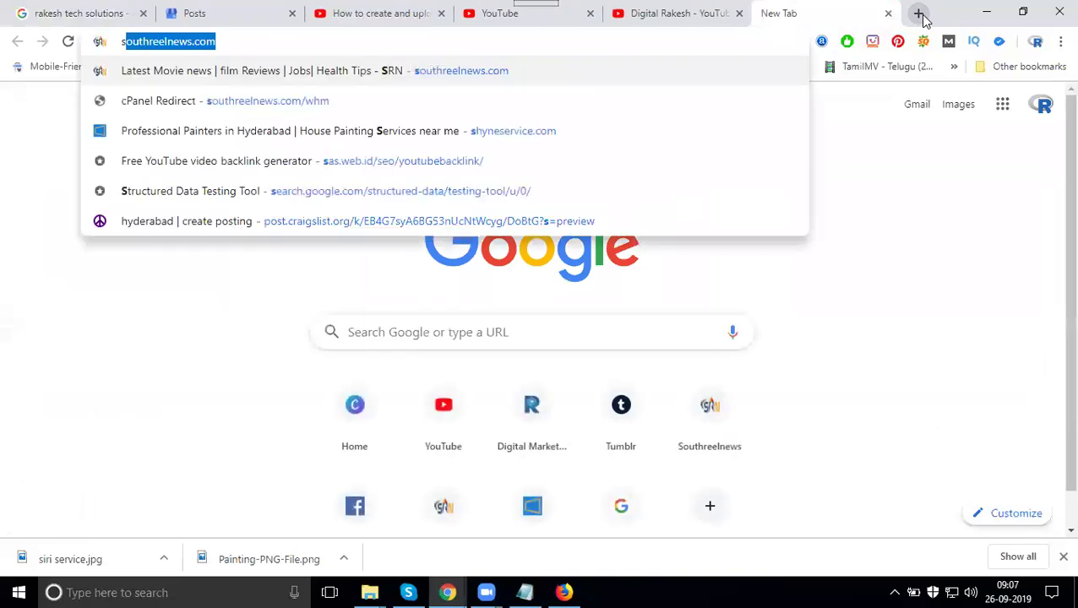
pyautogui.press('Return')
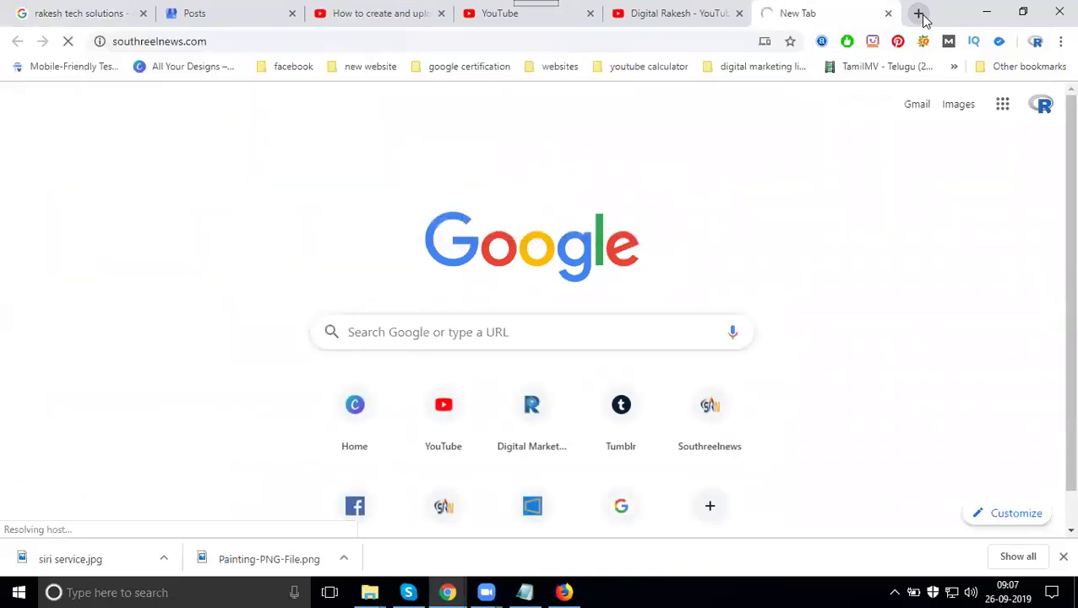